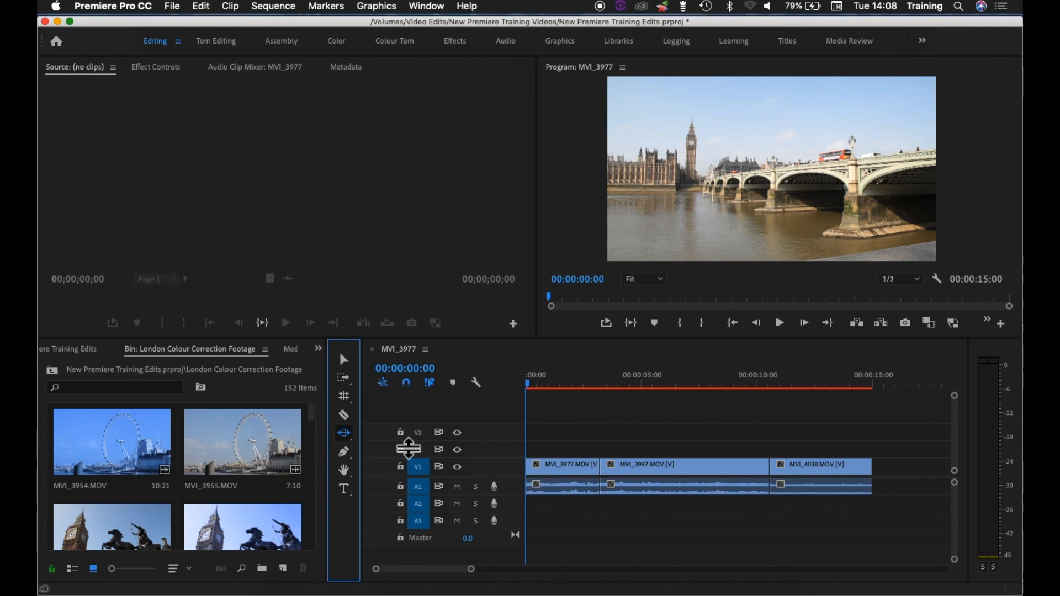
Step: Use the Slide tool to shift the middle clip MVI_3997.MOV later and earlier between its neighbours, leaving its start at about 3.3 seconds
left_click(674, 478)
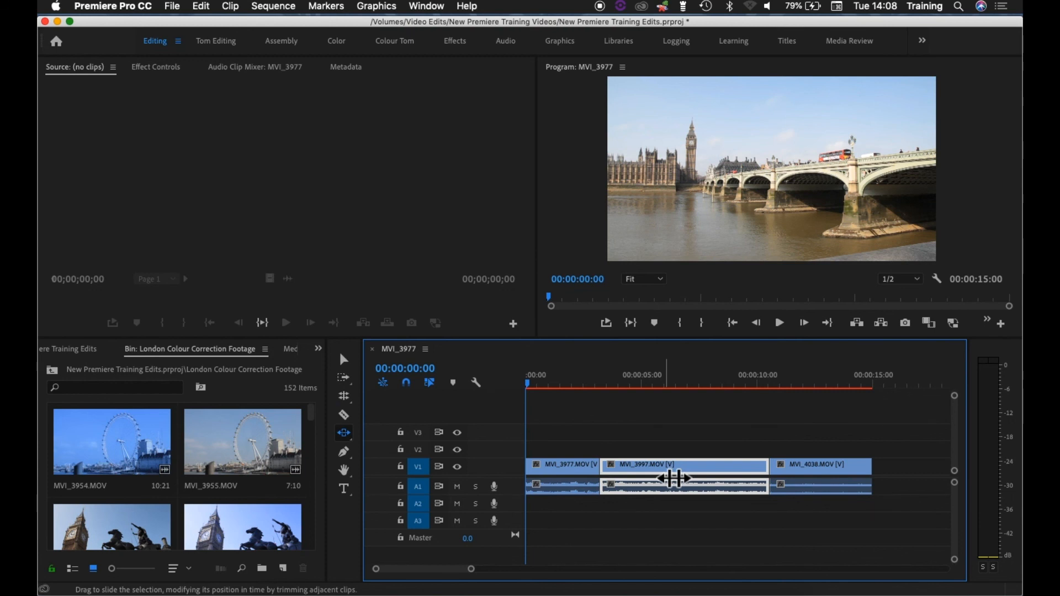
left_click_drag(675, 479, 715, 484)
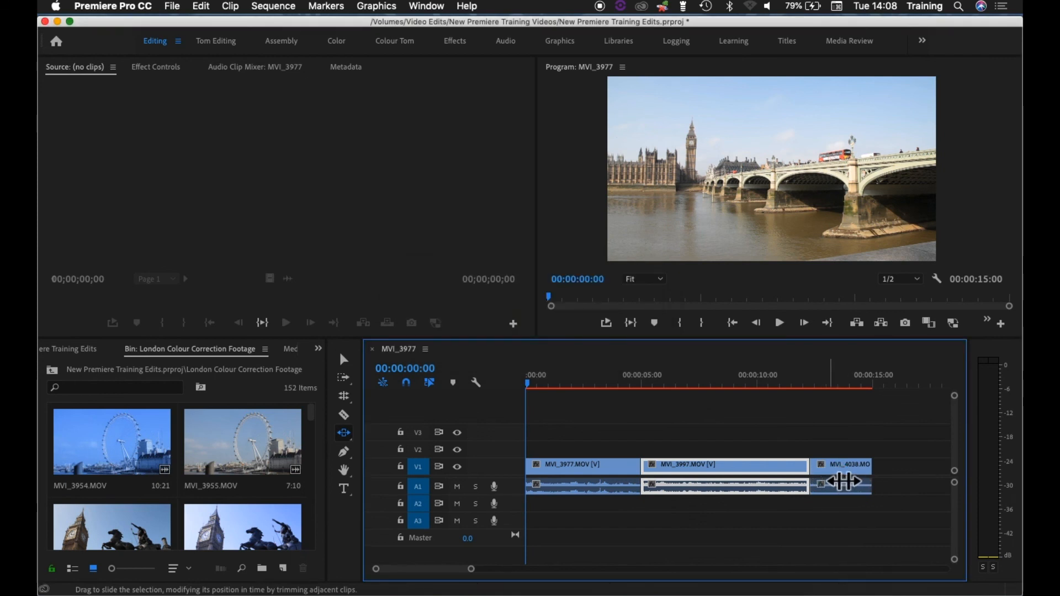
left_click_drag(768, 483, 700, 489)
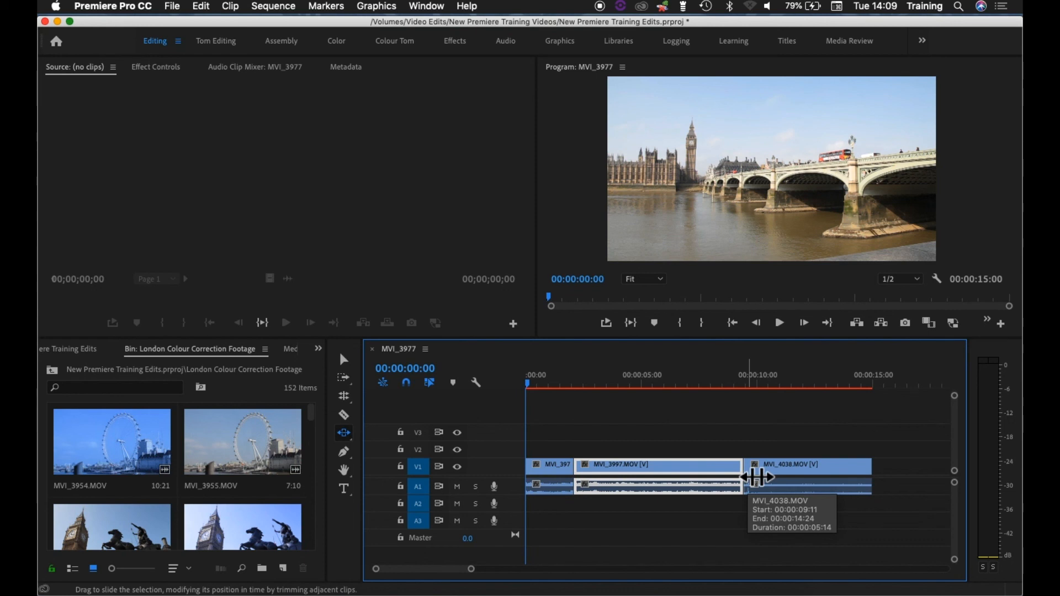
left_click_drag(672, 480, 714, 476)
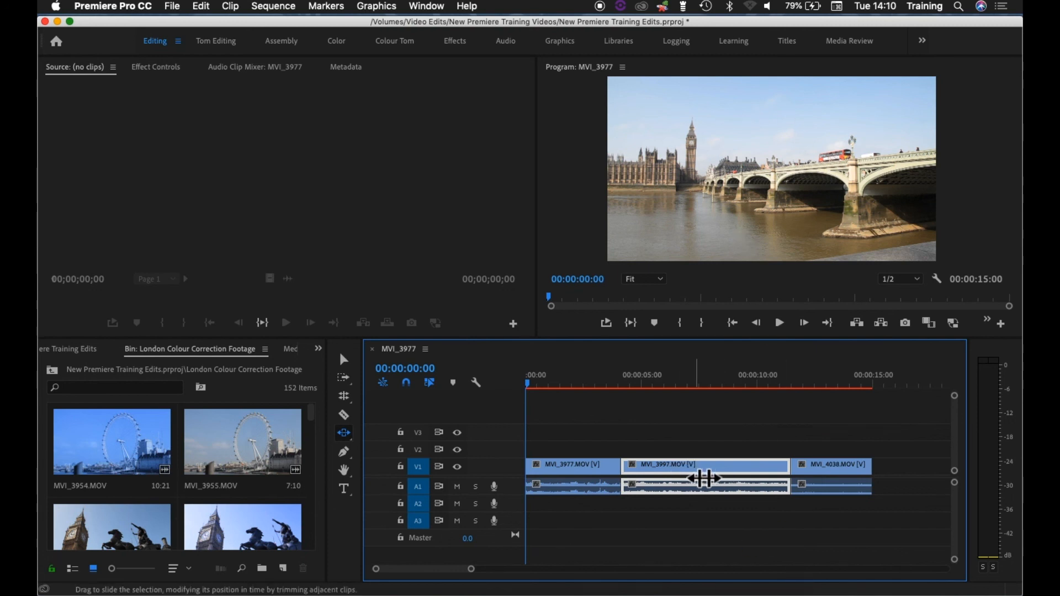
mouse_move(706, 478)
left_mouse_down()
mouse_move(690, 479)
mouse_move(718, 479)
mouse_move(685, 477)
left_mouse_up()
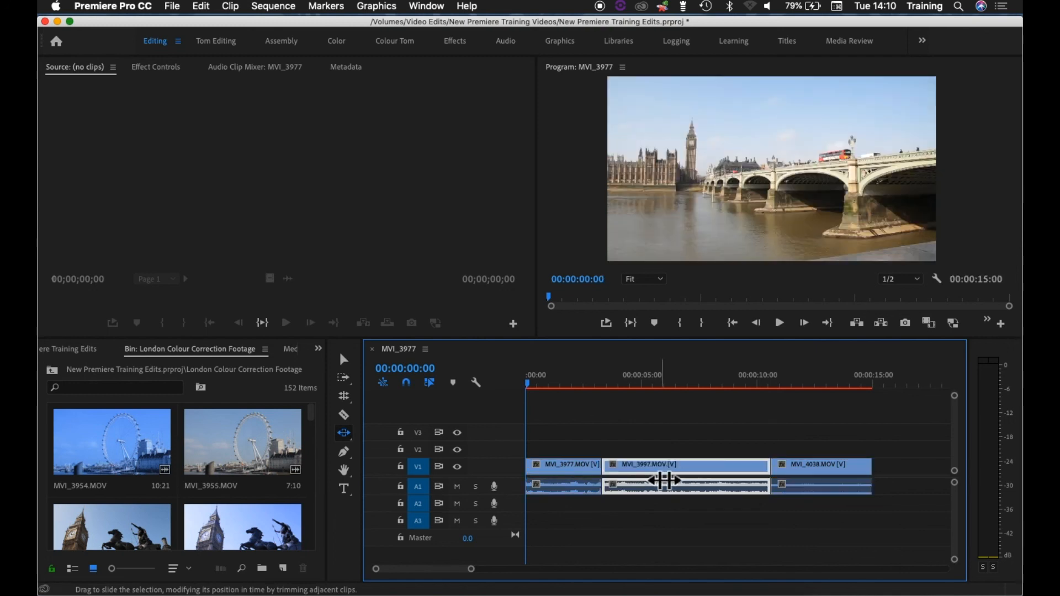
Step: Park the playhead at 00:00:06:22 and slide MVI_3997.MOV back and forth again, leaving its start at about 3.6 seconds
left_click(655, 380)
left_click_drag(666, 372, 686, 390)
left_click_drag(689, 480, 719, 477)
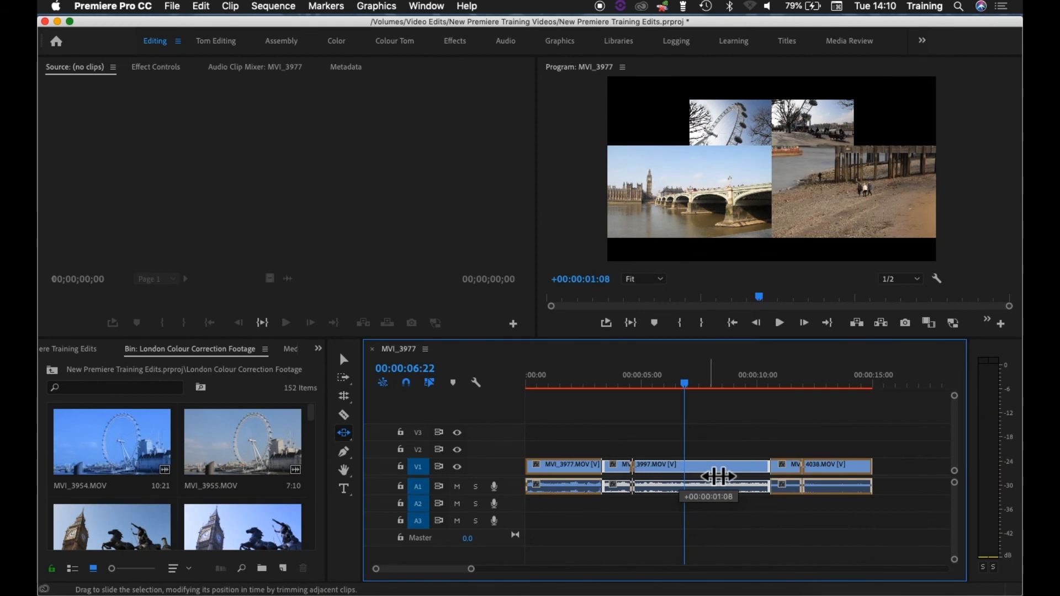
left_click_drag(719, 477, 762, 474)
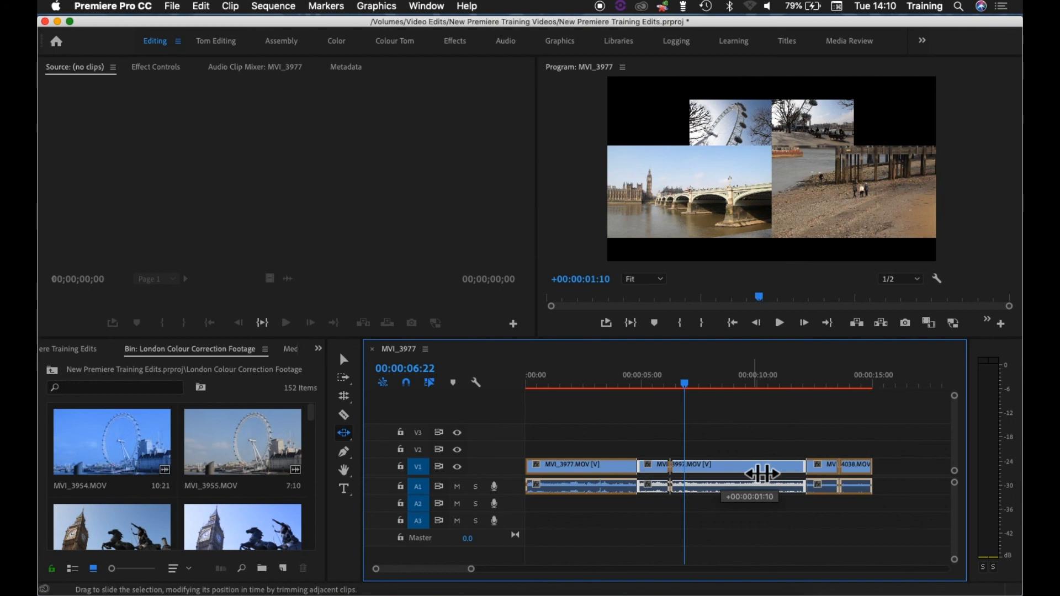
left_click_drag(762, 474, 697, 478)
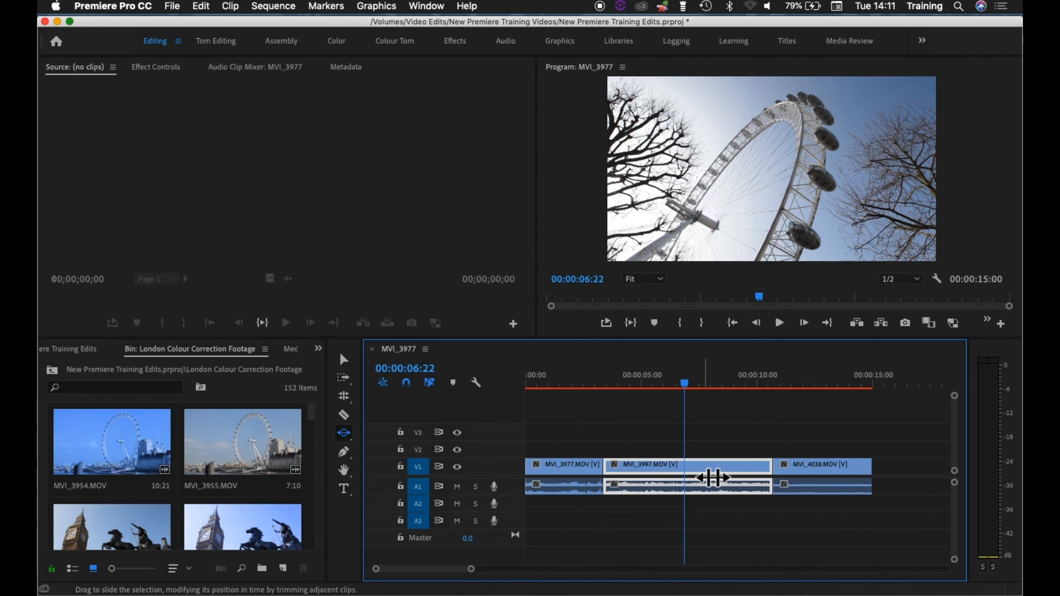
left_click_drag(713, 479, 720, 479)
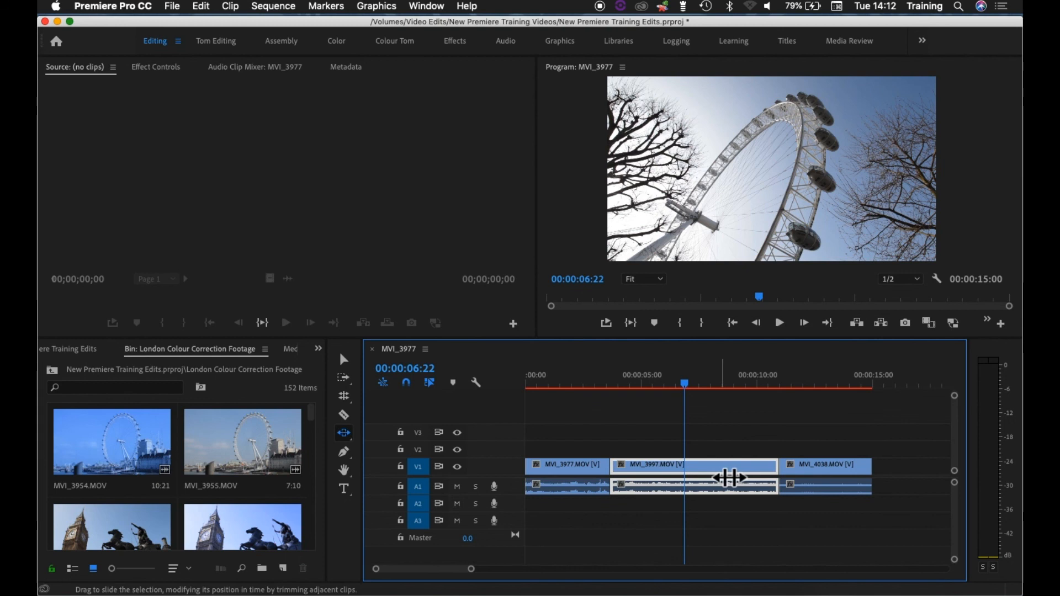
Step: Switch to the Selection tool and slide the selected MVI_3997.MOV clip about 12 frames earlier, one frame at a time
left_click(346, 363)
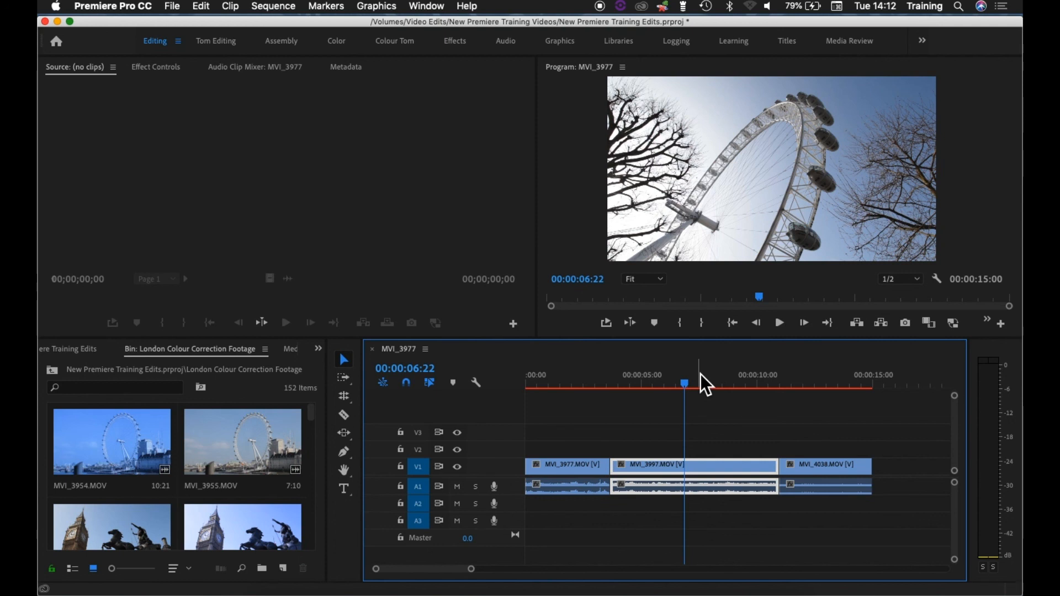
key("alt+comma")
key("alt+comma")
key("alt+comma")
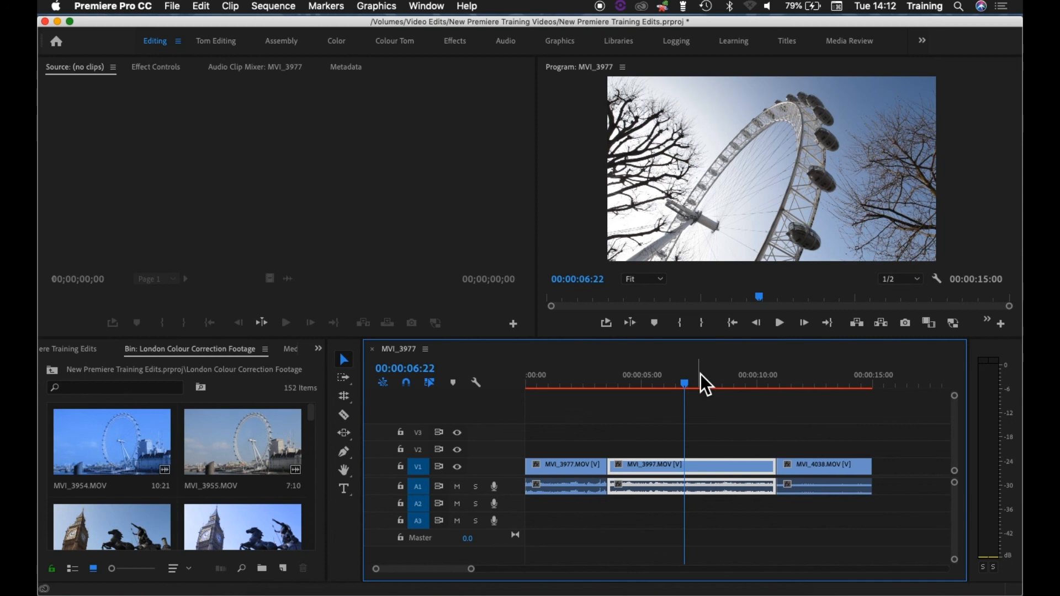
key("alt+comma")
key("alt+comma")
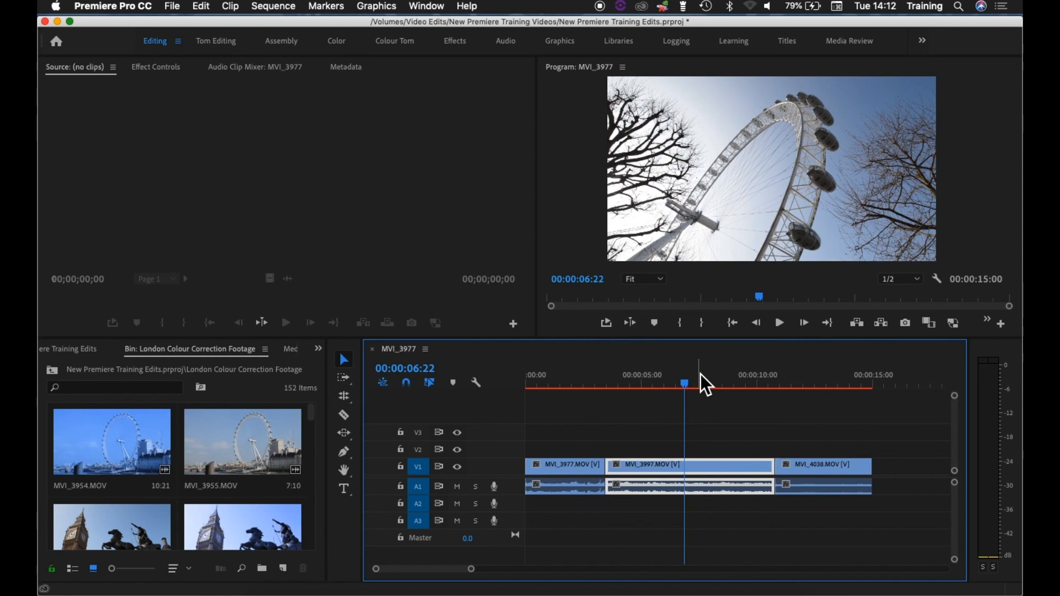
key("alt+comma")
key("alt+comma")
key("alt+comma")
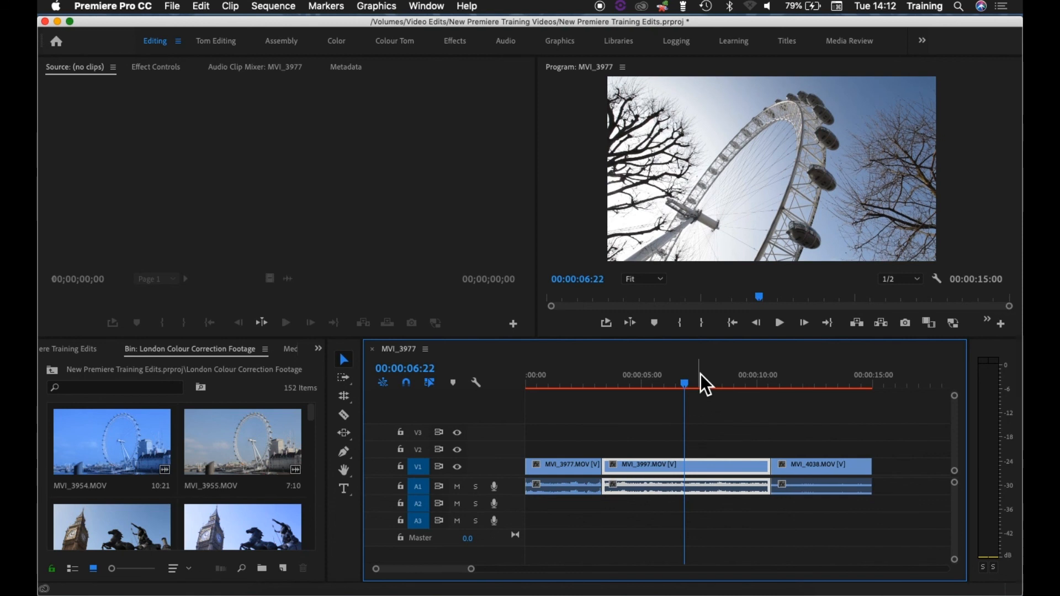
key("alt+comma")
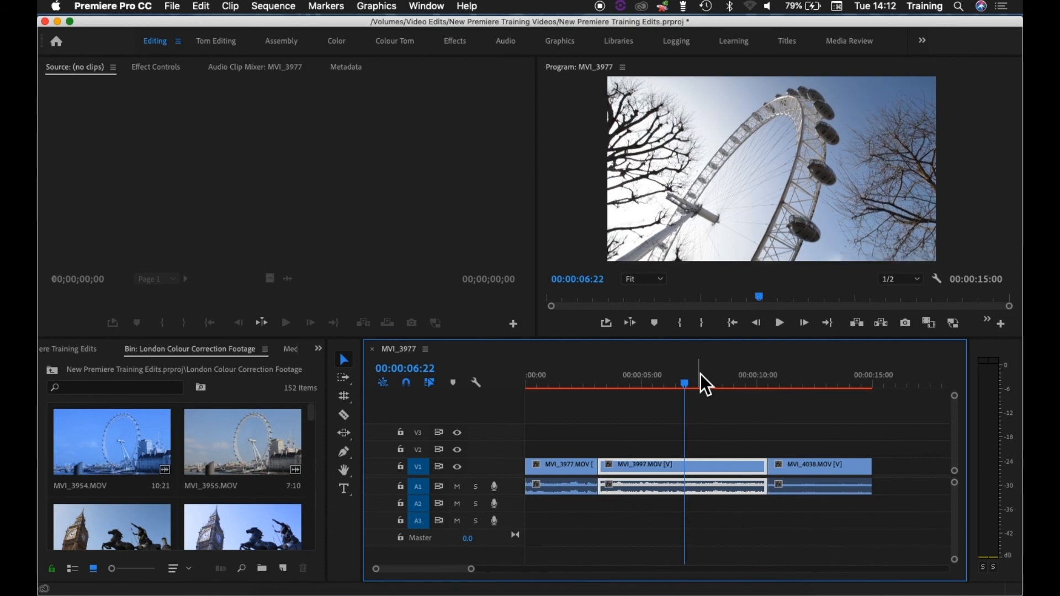
key("alt+comma")
key("alt+comma")
key("alt+comma")
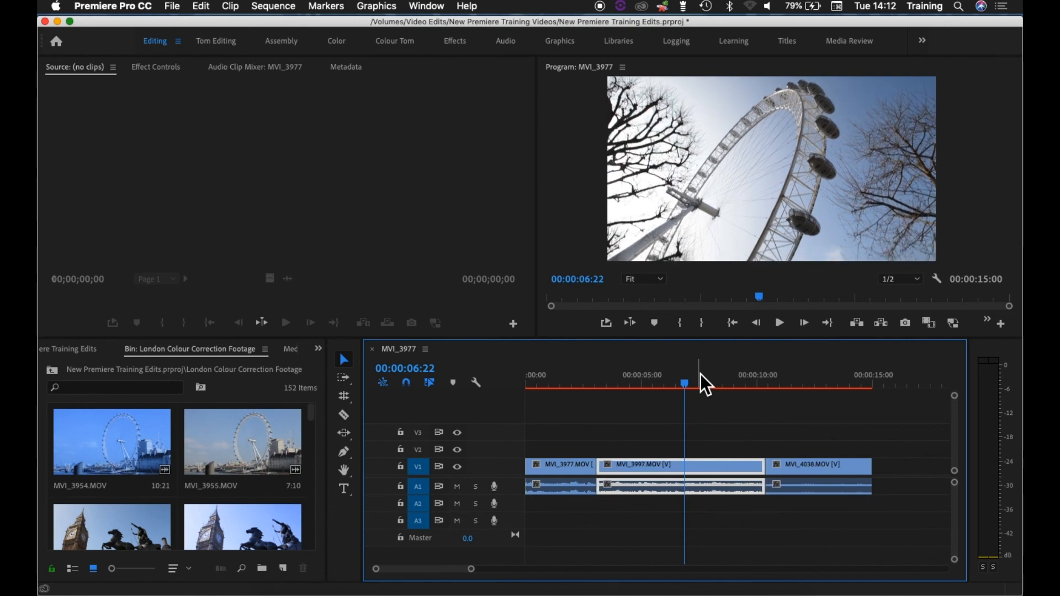
Step: Slide the selected MVI_3997.MOV clip later frame by frame, by about 16 frames, between its two neighbouring clips
key("alt+period")
key("alt+period")
key("alt+period")
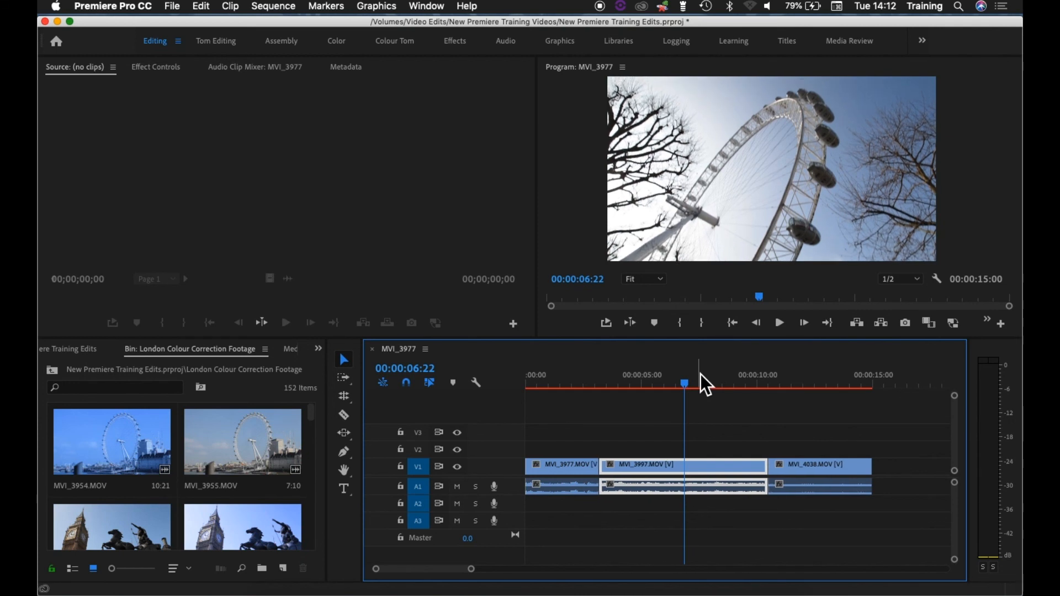
key("alt+period")
key("alt+period")
key("alt+period")
key("alt+period")
key("alt+period")
key("alt+period")
key("alt+period")
key("alt+period")
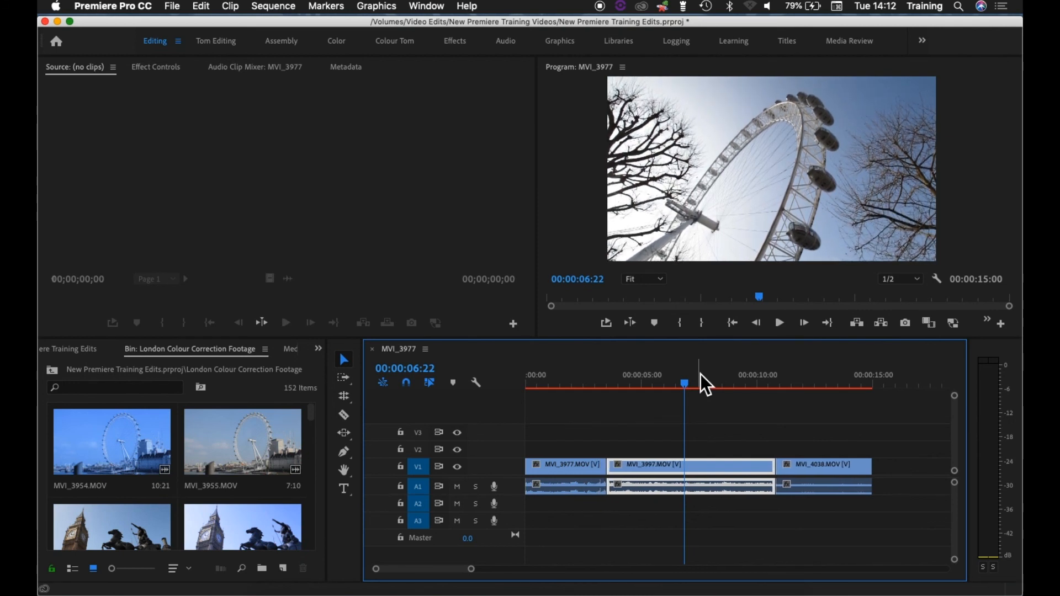
key("alt+period")
key("alt+period")
key("alt+period")
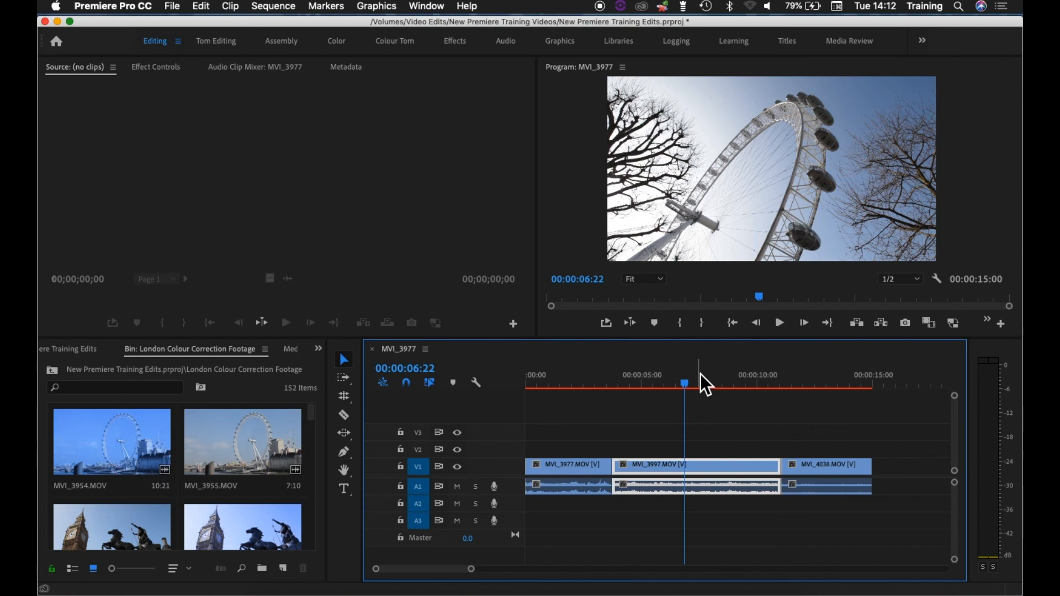
Step: Slide the selected MVI_3997.MOV clip back earlier frame by frame, leaving its start at about 3.1 seconds
key("alt+comma")
key("alt+comma")
key("alt+comma")
key("alt+comma")
key("alt+comma")
key("alt+comma")
key("alt+comma")
key("alt+comma")
key("alt+comma")
key("alt+comma")
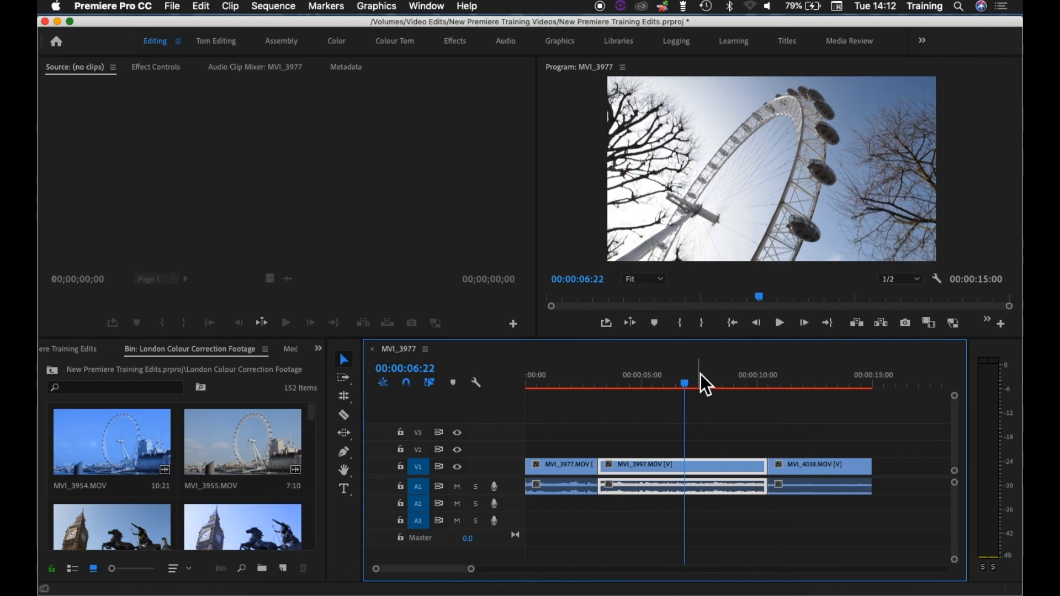
Step: Slide the selected MVI_3997.MOV clip later frame by frame until it starts at about 4.3 seconds
key("alt+period")
key("alt+period")
key("alt+period")
key("alt+period")
key("alt+period")
key("alt+period")
key("alt+period")
key("alt+period")
key("alt+period")
key("alt+period")
key("alt+period")
key("alt+period")
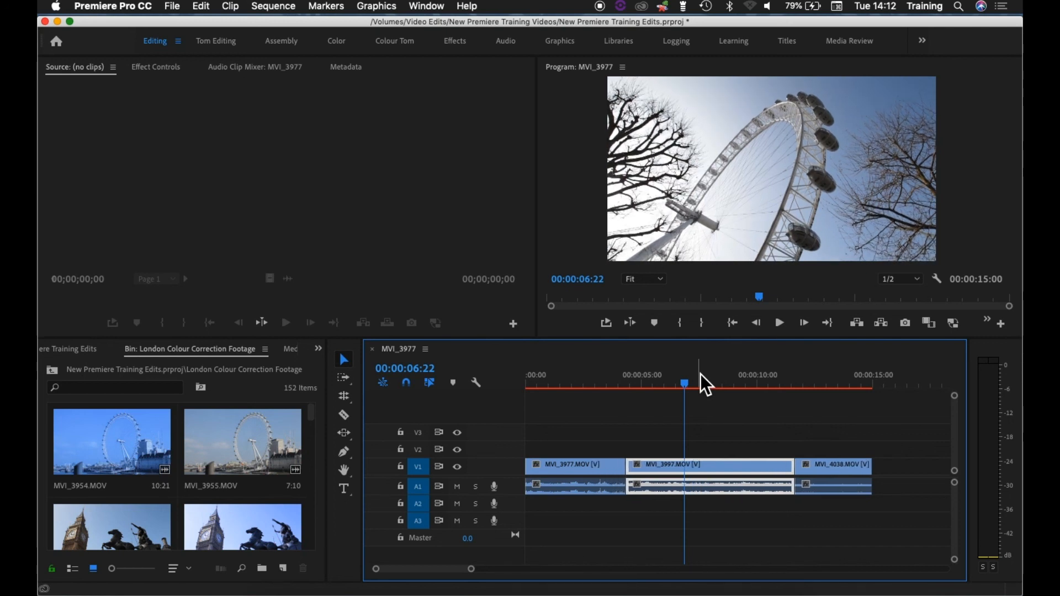
Step: Slide the MVI_3997.MOV clip earlier and back later in single frames, leaving its start at about 3.9 seconds
key("alt+period")
key("alt+period")
key("alt+period")
key("alt+period")
key("alt+period")
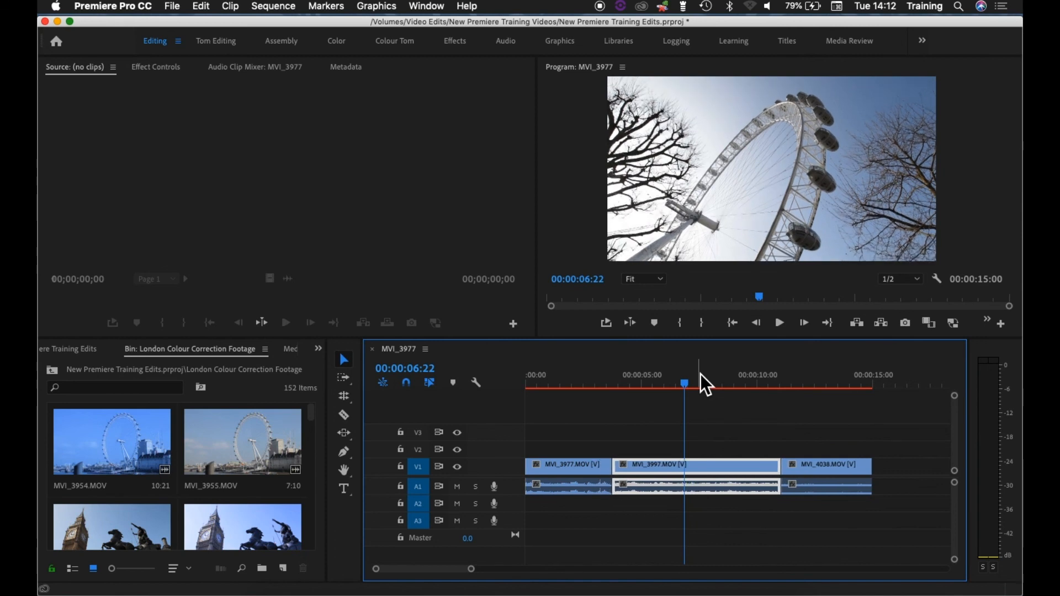
key("alt+comma")
key("alt+comma")
key("alt+comma")
key("alt+comma")
key("alt+comma")
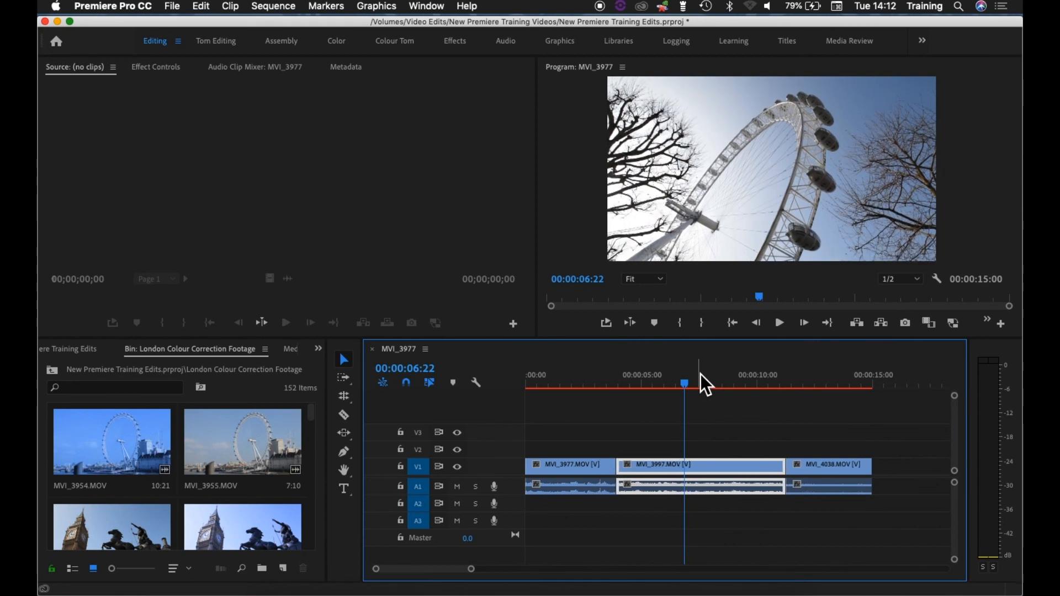